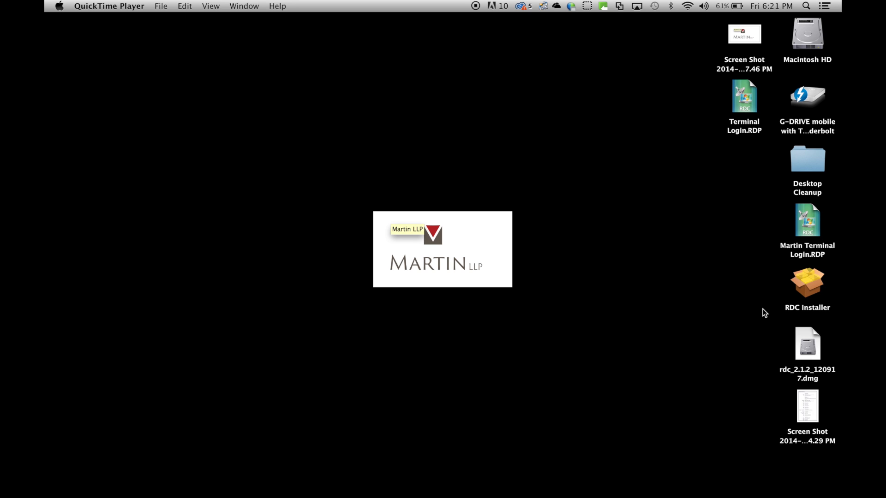
Launch the RDC Installer, and open the Security & Privacy settings by searching System Preferences for "sec"
double_click(804, 291)
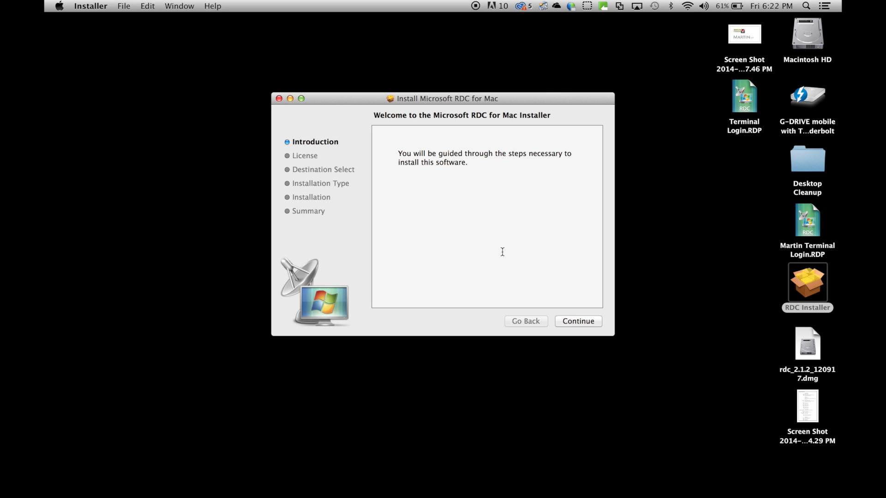
click(60, 6)
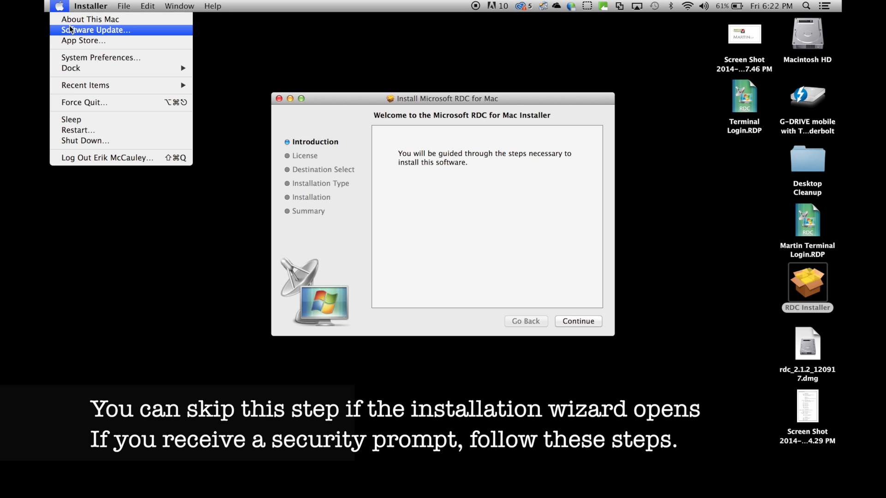
click(77, 57)
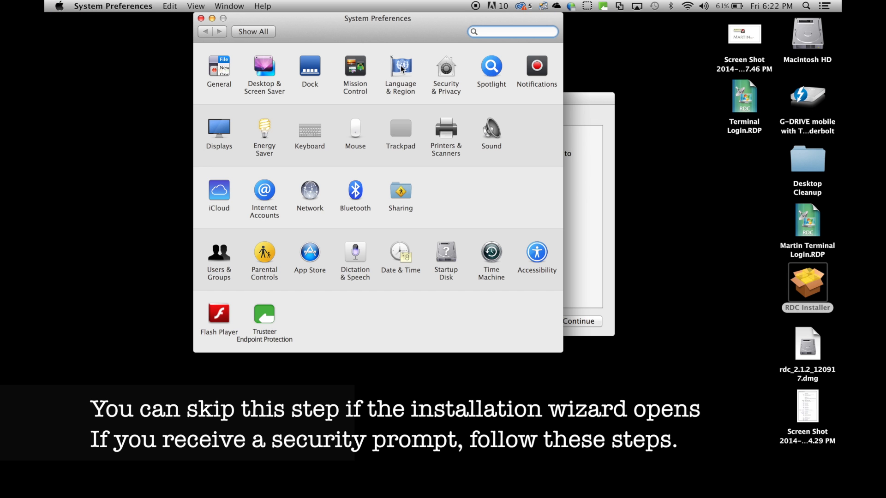
text(sec)
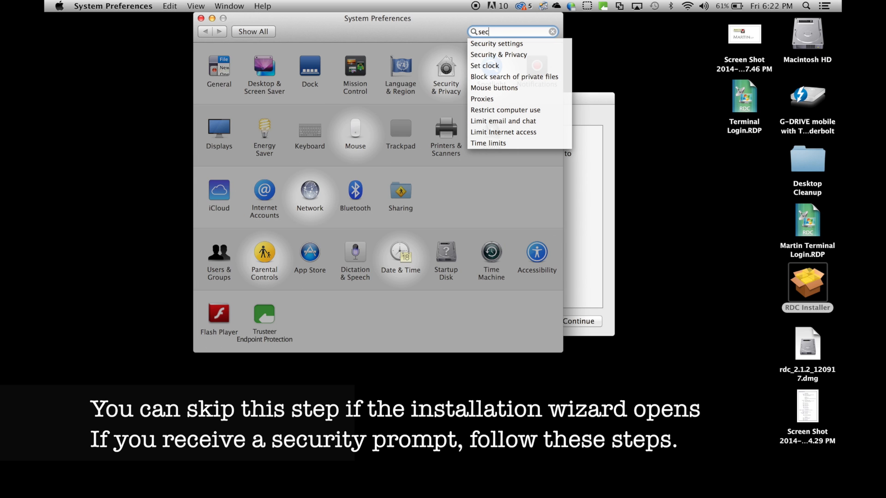
click(492, 55)
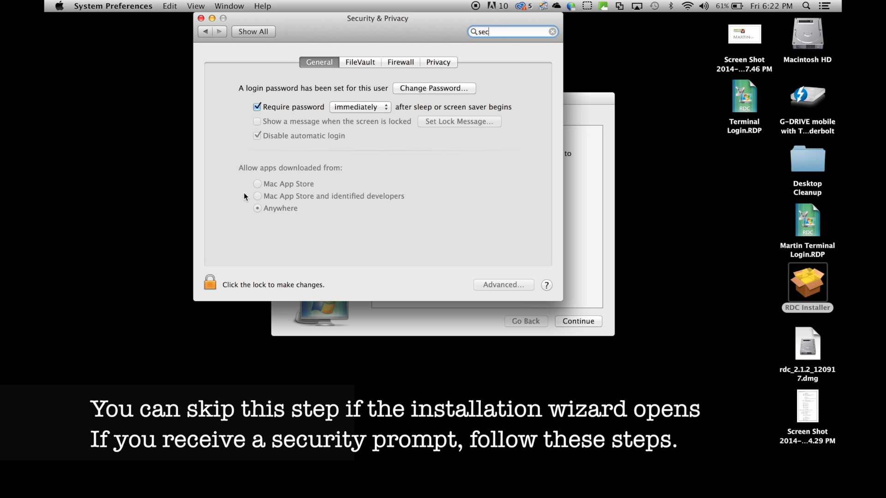
Unlock the Security & Privacy settings with the account password, then lock them again and close System Preferences
click(212, 282)
text(••••••)
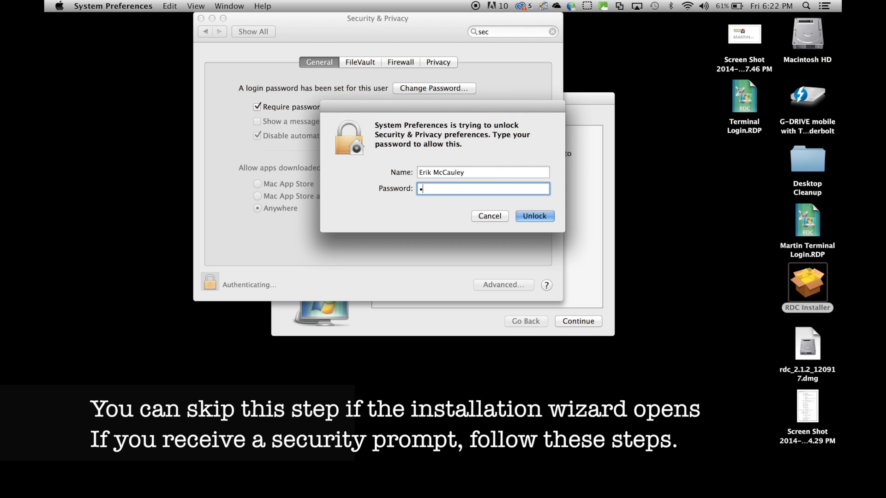
key(Return)
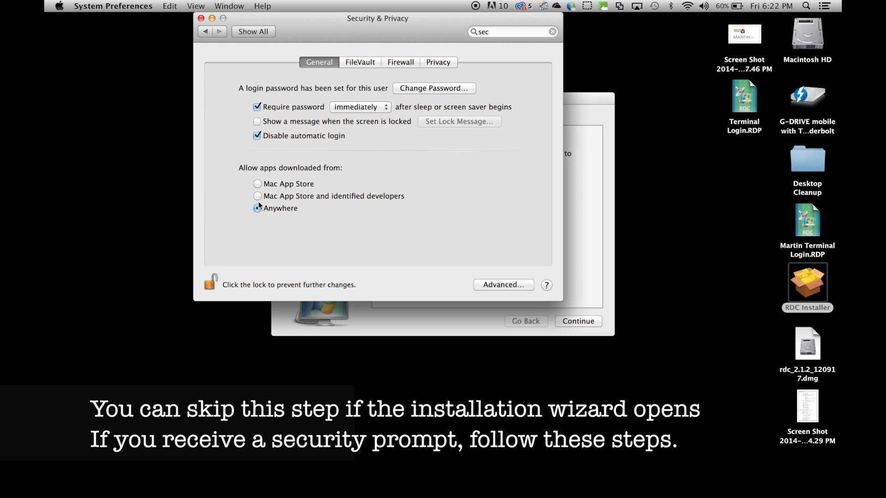
click(211, 285)
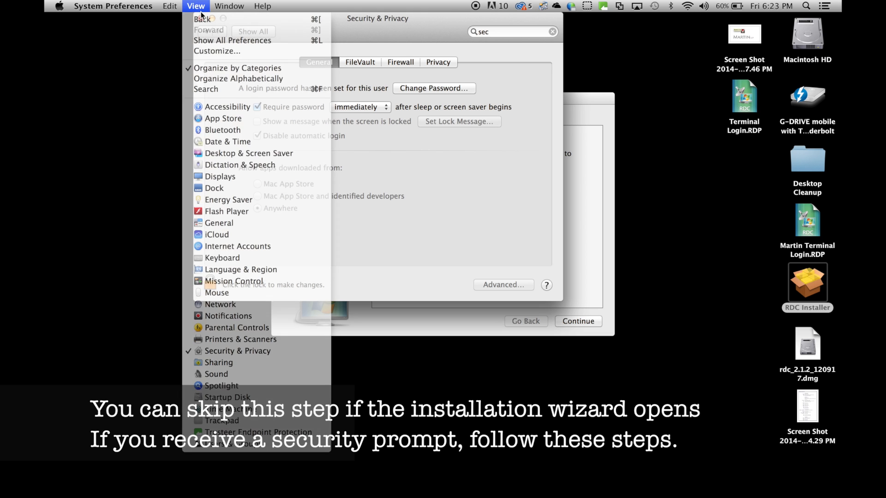
click(200, 18)
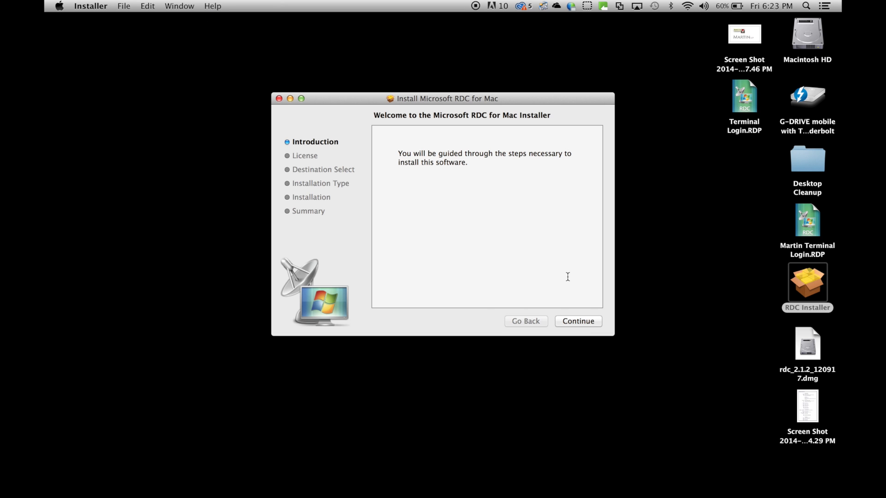
Reopen the RDC Installer from the desktop and close its installation window
double_click(814, 289)
click(279, 99)
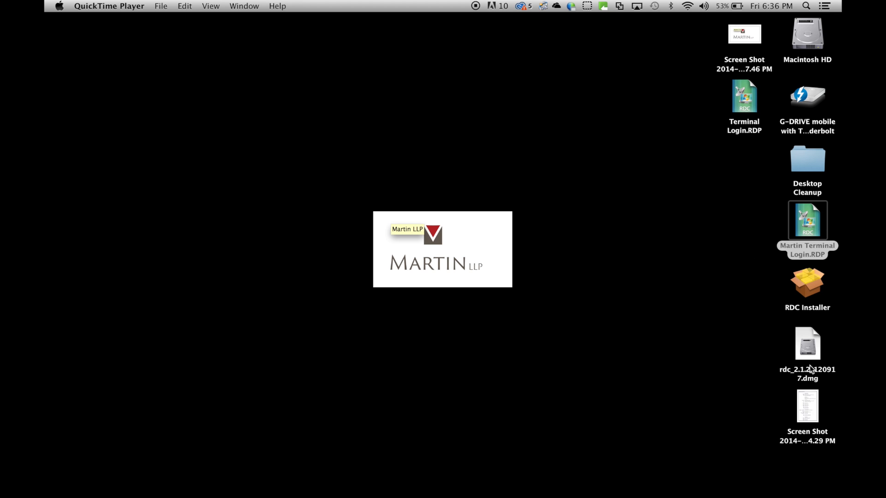
Search the Mac for "remote" with Spotlight and open Remote Desktop Connection
click(806, 5)
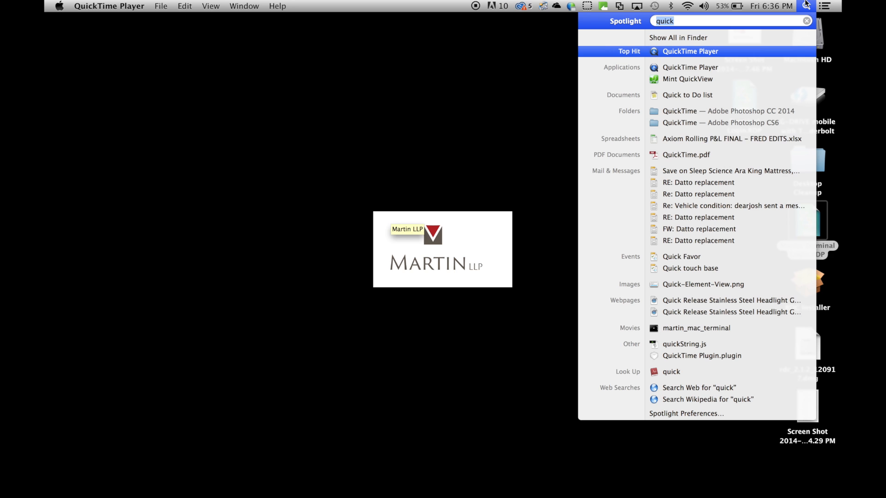
text(remote)
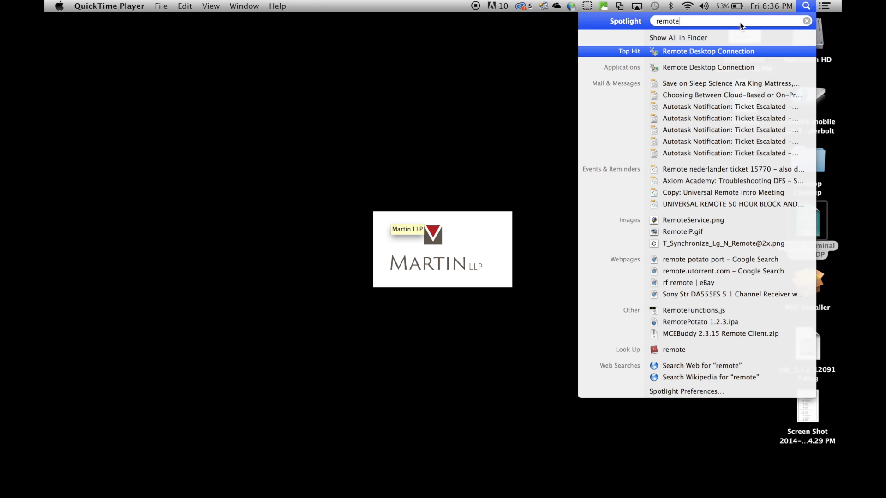
click(704, 52)
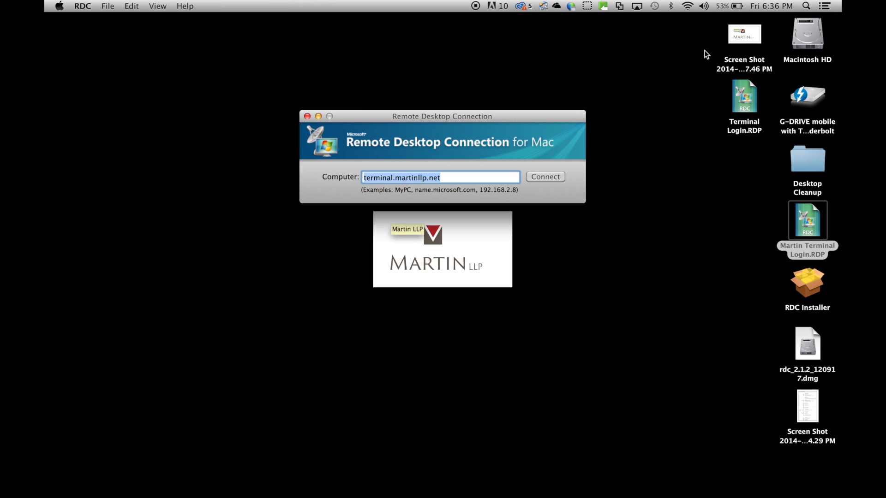
Set the computer for the remote connection to terminal.martinllp.net
mouse_move(614, 496)
text(terminal)
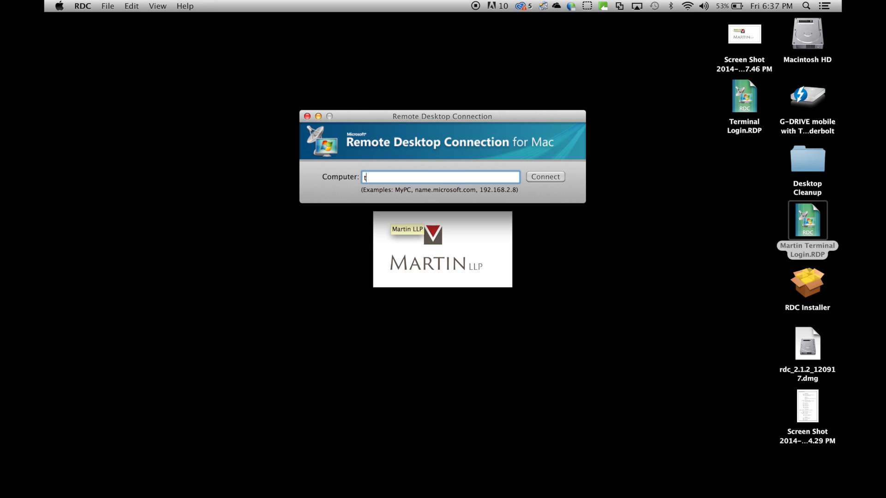
text(martinllp.net)
Save the connection to the Desktop as Martin Terminal Login, replacing the existing file of that name
click(120, 6)
mouse_move(108, 13)
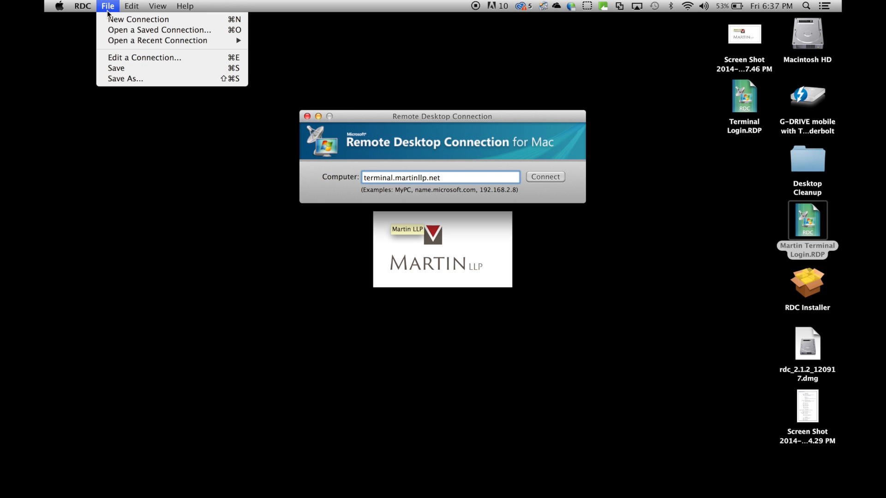
click(131, 79)
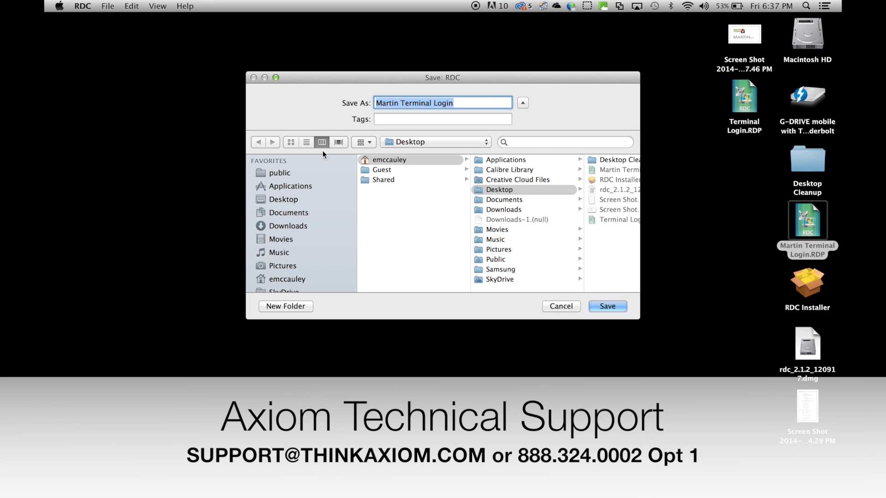
click(284, 199)
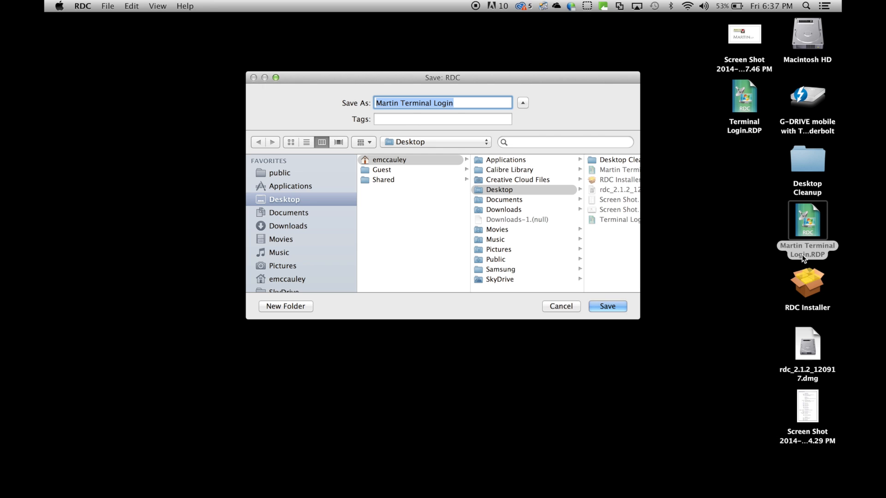
click(623, 307)
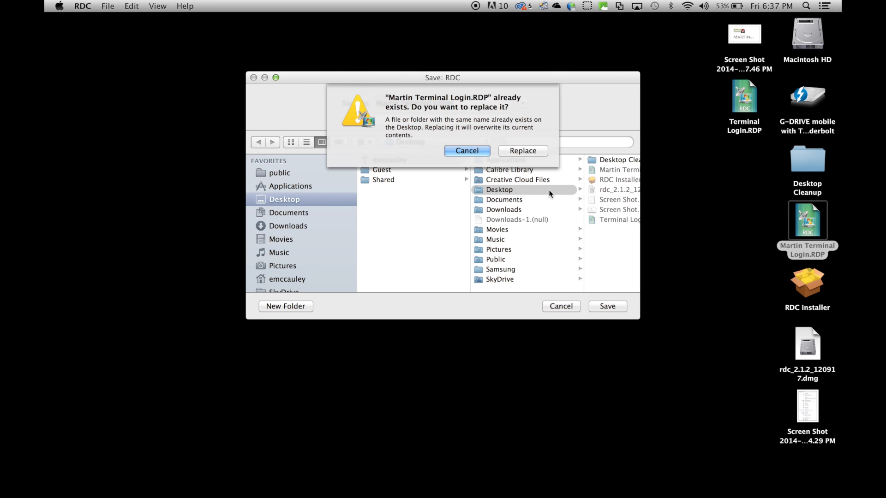
click(524, 150)
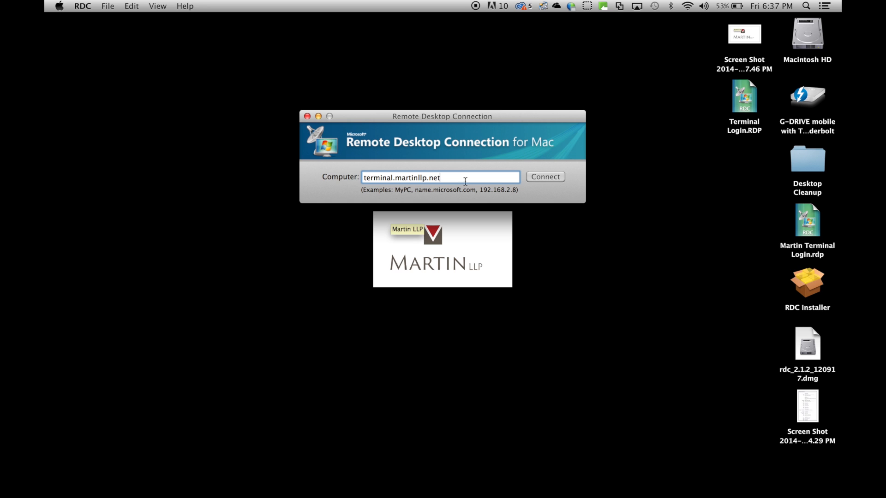
Open the saved connection Martin Terminal Login.rdp from the Desktop for editing
click(108, 5)
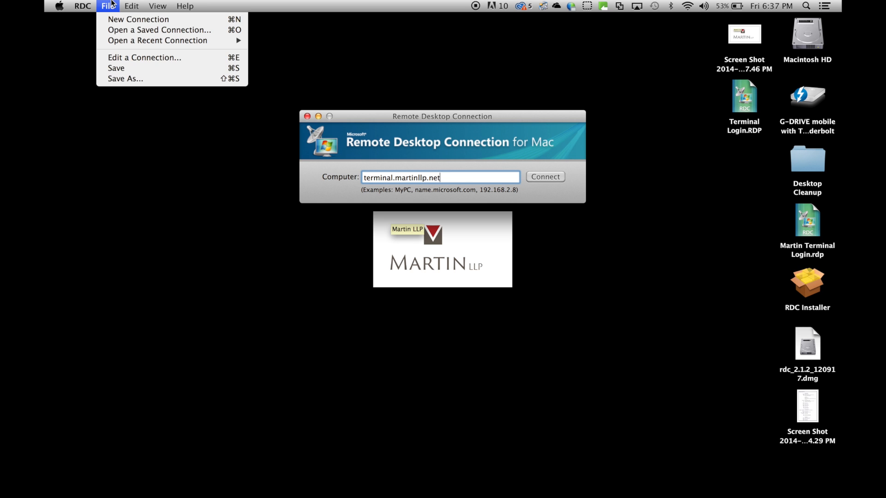
click(129, 59)
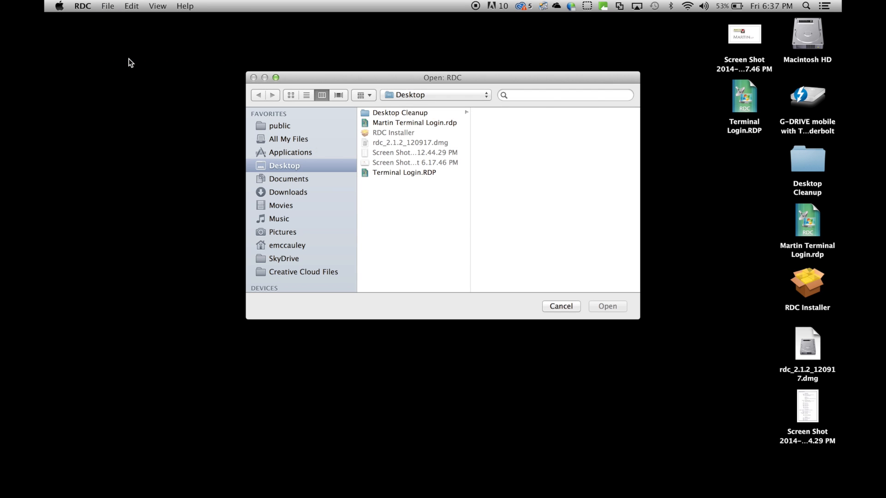
click(403, 122)
double_click(403, 122)
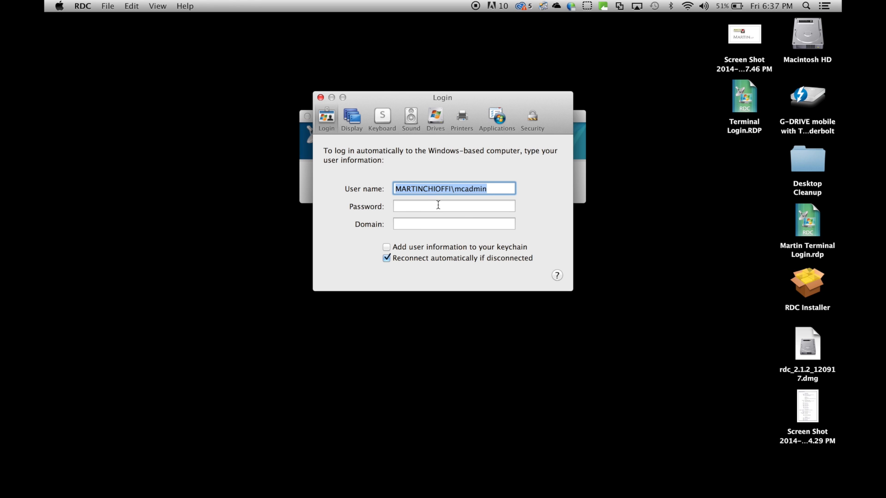
Replace the whole entry in the connection's login user name, including the domain prefix, with the user's own account name
click(454, 189)
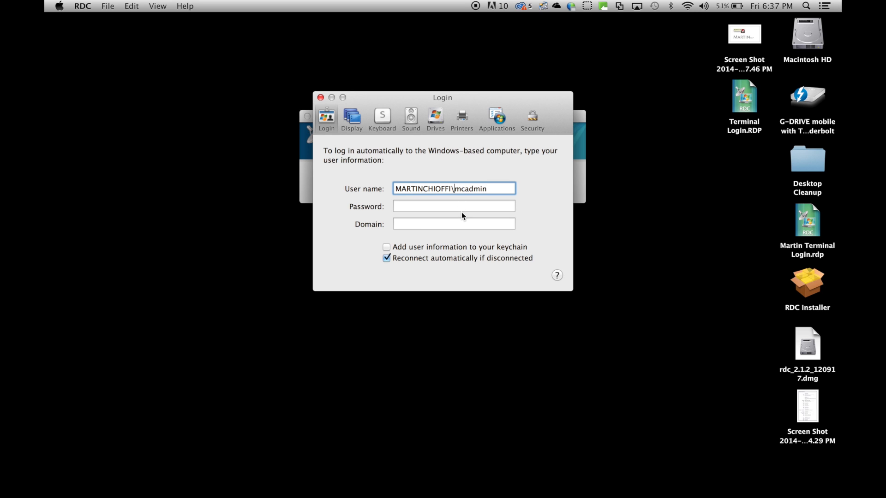
key(BackSpace)
key(BackSpace)
key(BackSpace)
key(BackSpace)
key(BackSpace)
key(BackSpace)
key(BackSpace)
key(BackSpace)
key(BackSpace)
key(BackSpace)
key(BackSpace)
key(BackSpace)
key(BackSpace)
key(BackSpace)
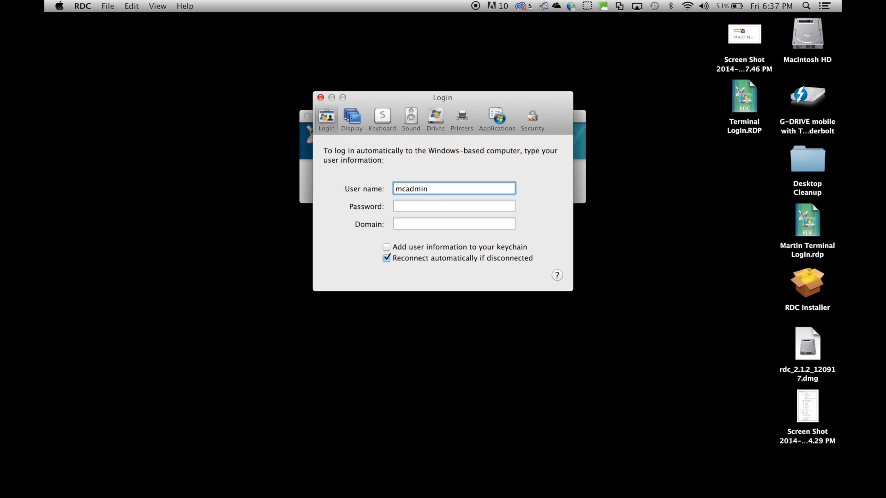
double_click(436, 190)
key(Tab)
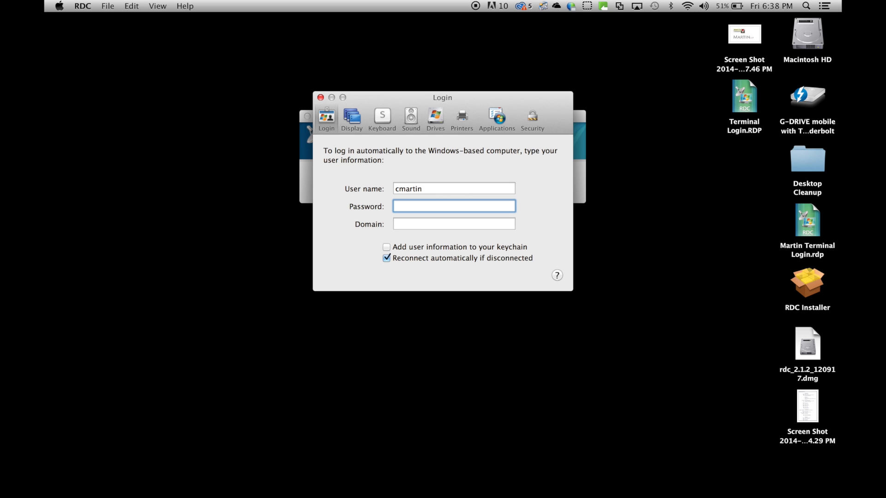
key(Tab)
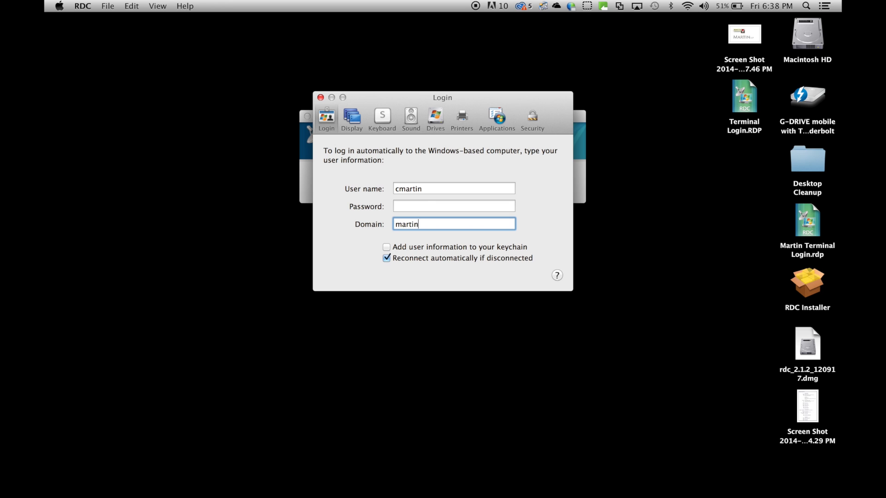
Choose Full screen as the remote desktop size in the display settings and close the connection settings
click(350, 121)
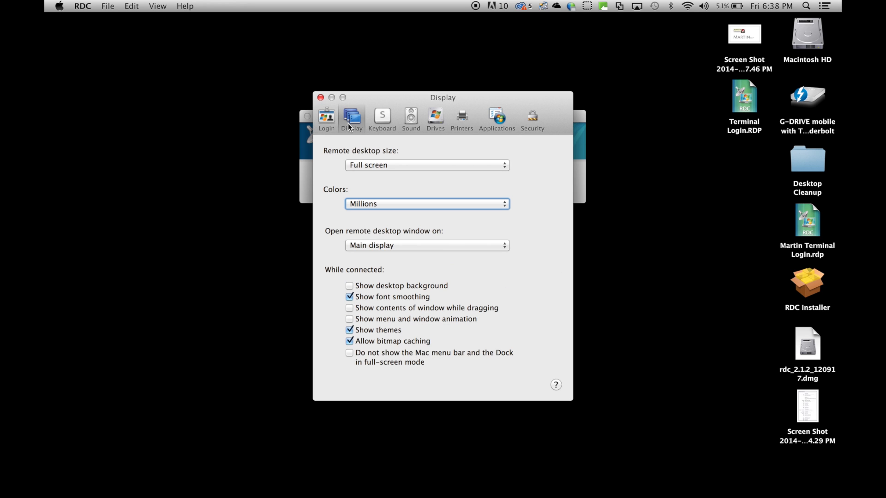
click(377, 166)
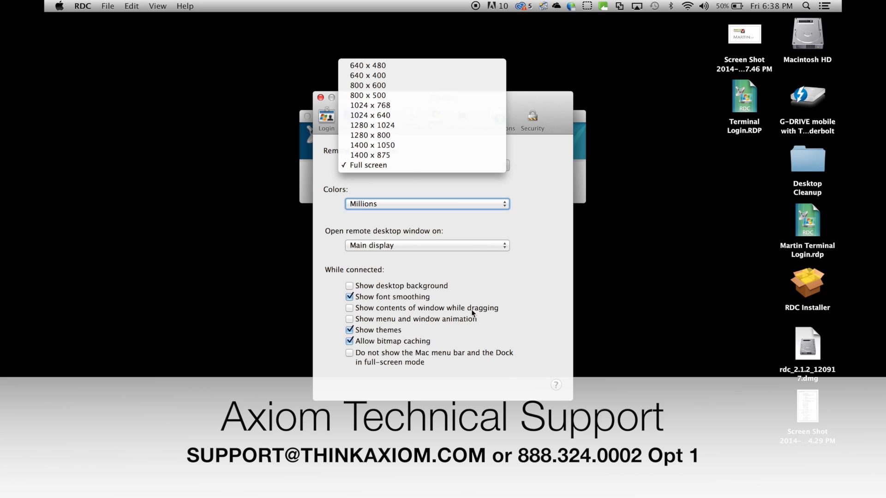
click(409, 167)
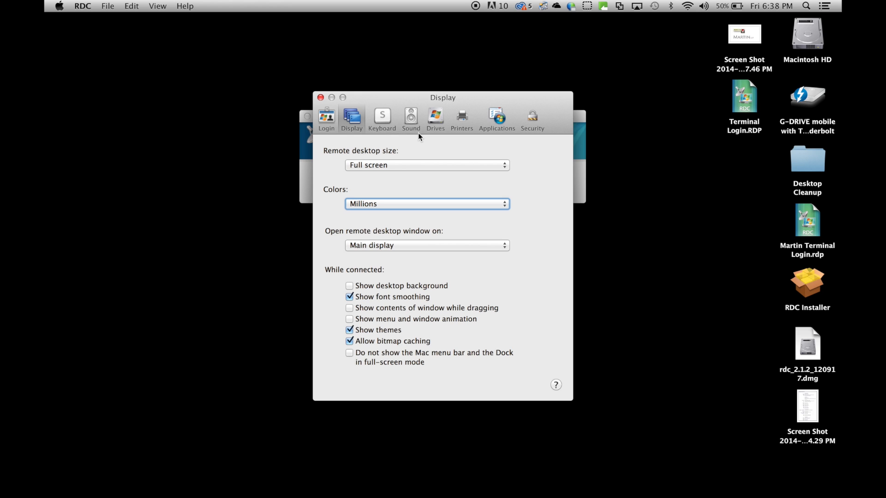
click(322, 98)
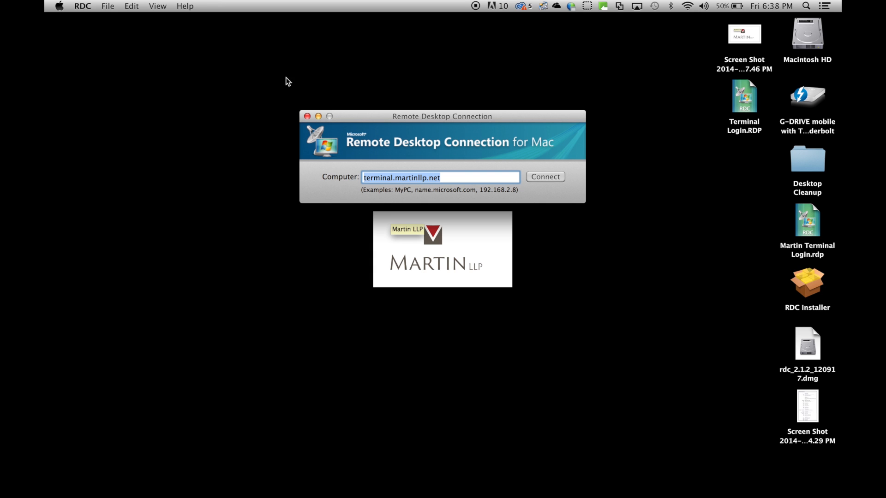
Save the changes to the Martin Terminal Login.rdp connection file and close Remote Desktop Connection
click(306, 117)
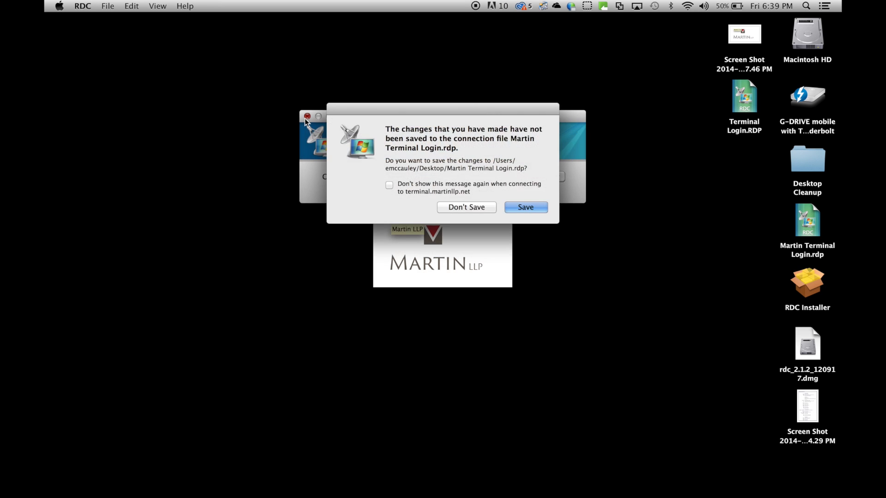
click(535, 211)
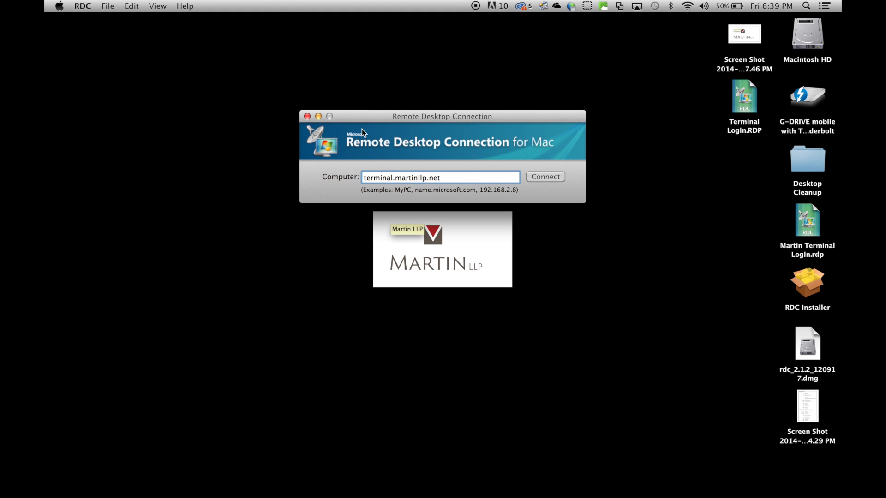
click(306, 116)
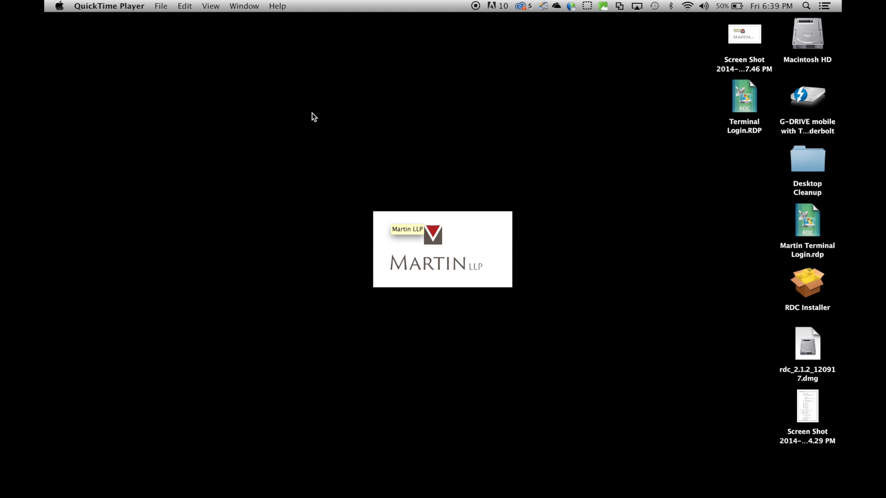
Open the Martin Terminal Login.rdp connection from the desktop and set the login user name to mcadmin
double_click(803, 229)
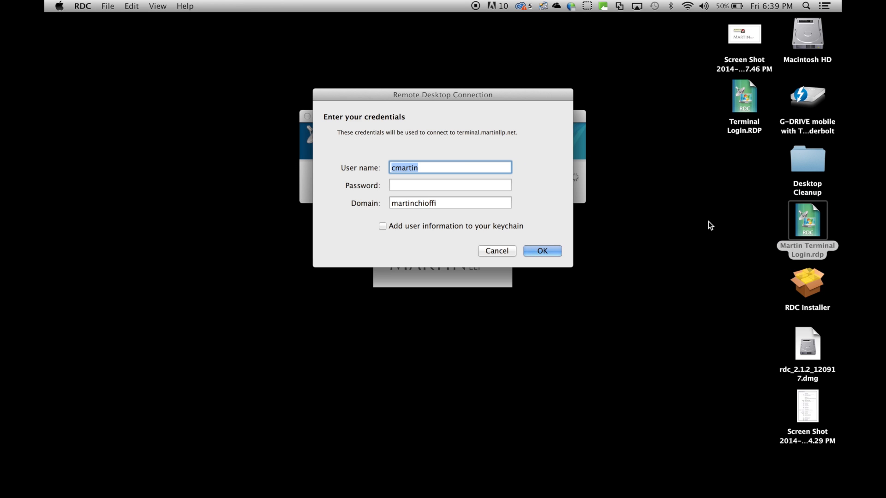
text(mcadmin)
key(Tab)
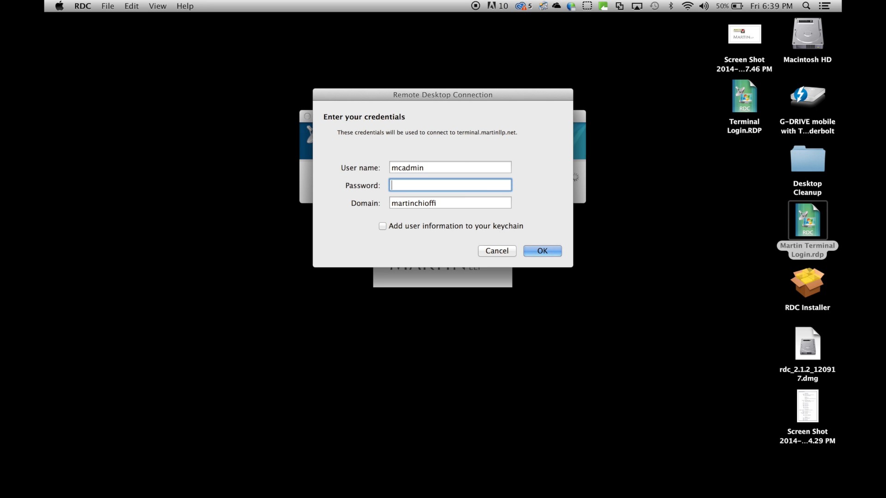
Enter the account password, submit the credentials, and connect to the terminal server despite the certificate name mismatch
text(•••••••••)
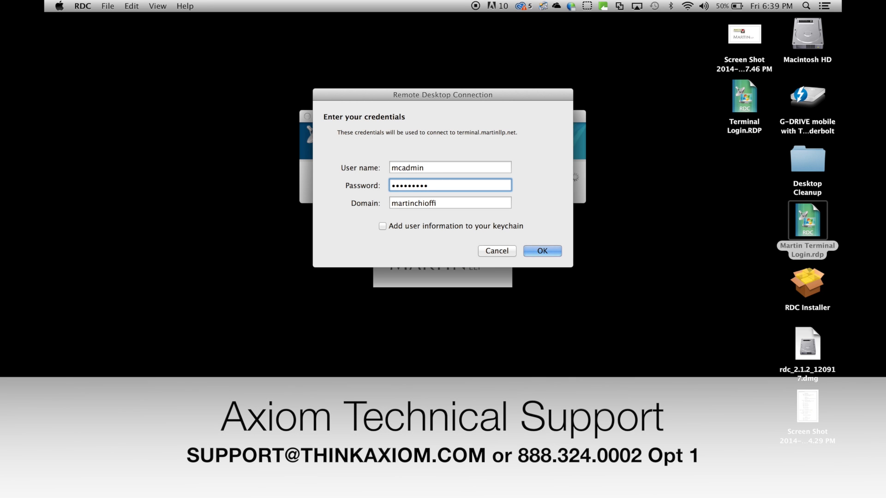
key(Return)
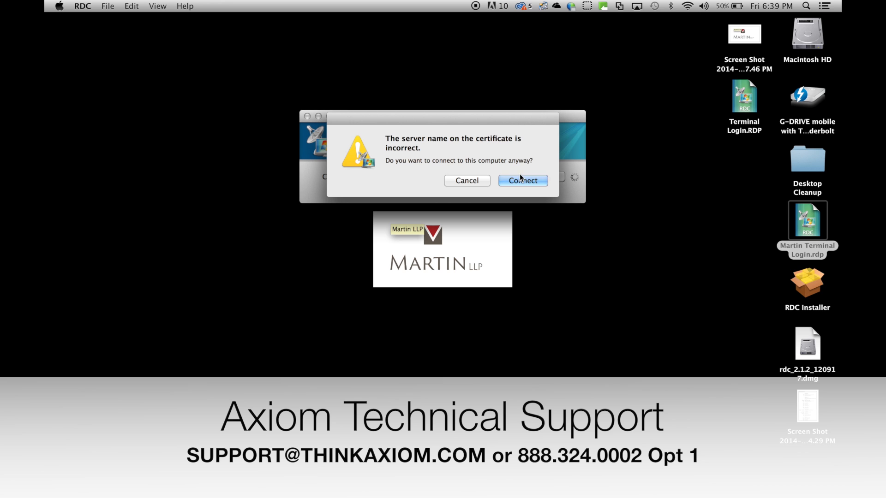
drag(392, 122, 393, 159)
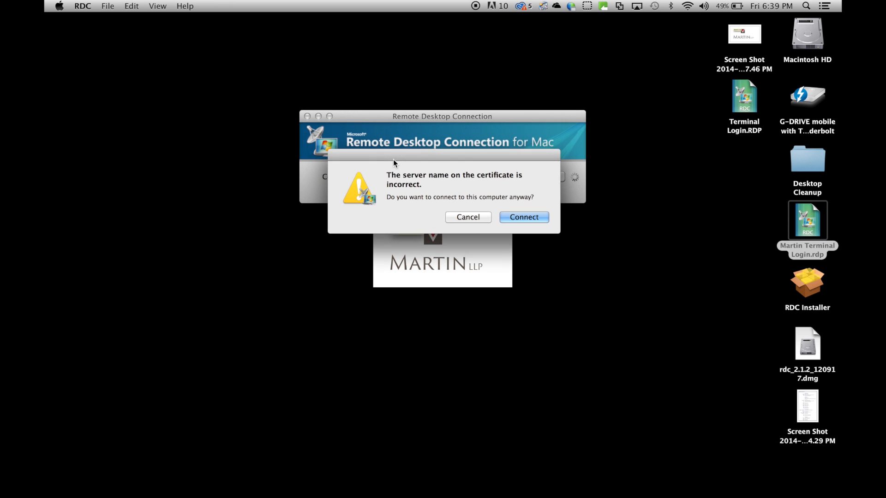
click(528, 216)
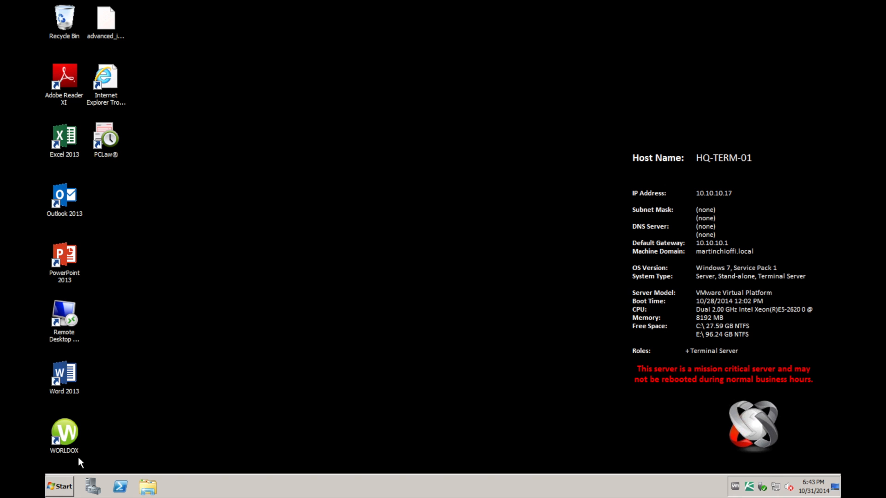
Examine the programs and log-off option in the remote session's Start menu and close it
click(60, 489)
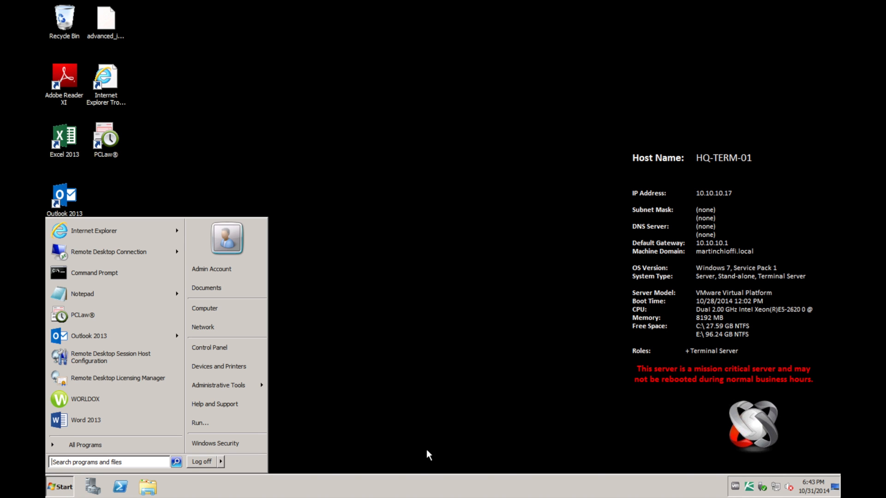
click(64, 482)
click(65, 482)
click(325, 368)
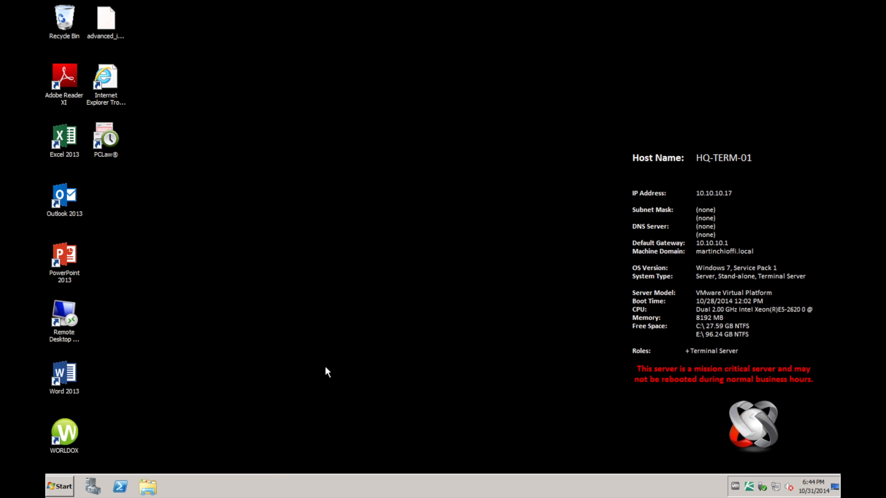
Reveal the Mac menu bar over the full-screen session, view the RDC application commands, and return to the remote desktop
mouse_move(113, 2)
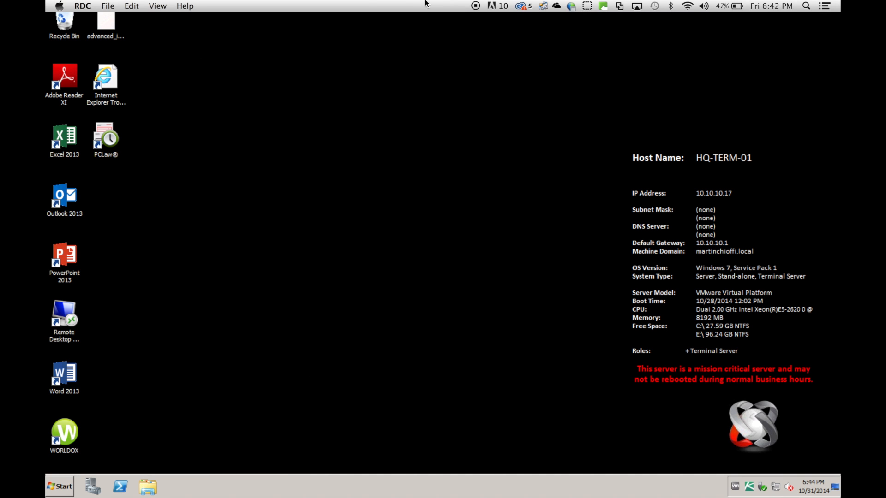
click(83, 5)
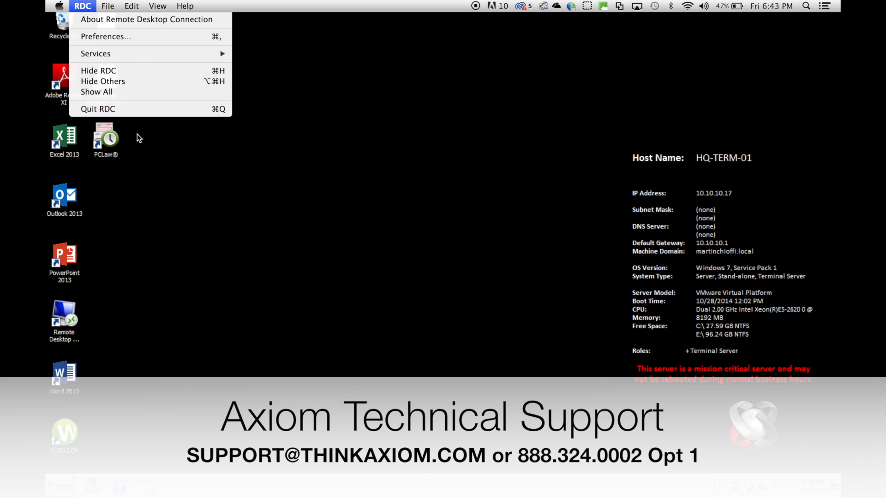
click(251, 228)
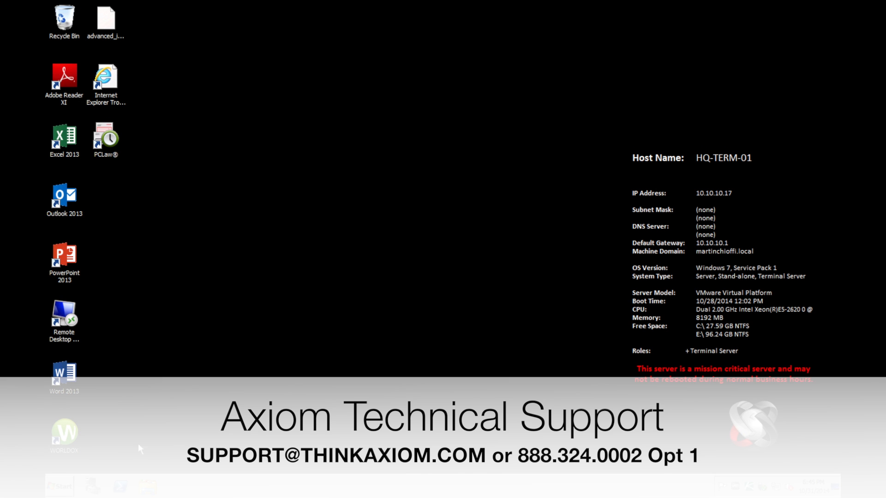
Log off from the terminal server and save the changes to the Martin Terminal Login.rdp connection file
click(69, 485)
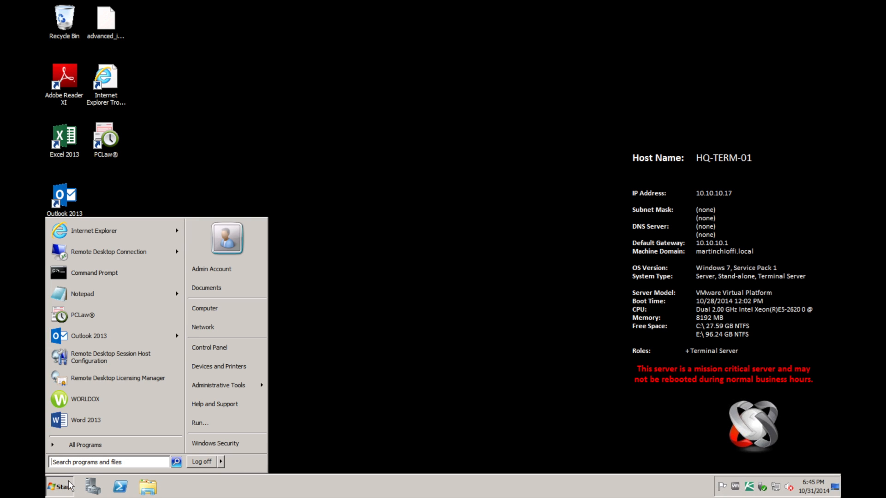
click(210, 463)
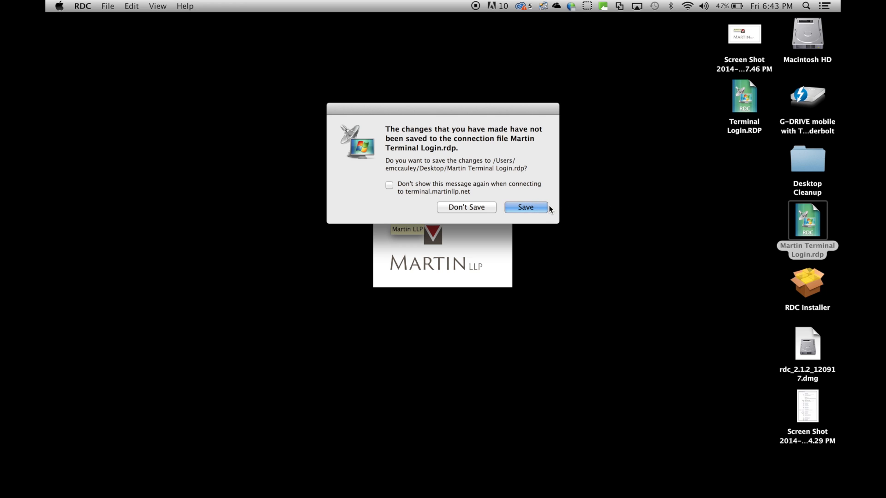
click(533, 209)
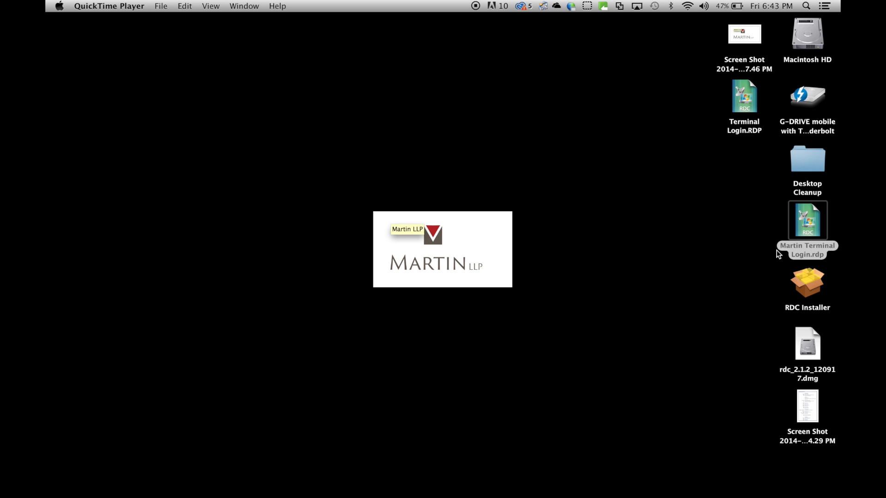
Reopen the Martin Terminal Login.rdp connection to check its saved login details, cancel the login, and close Remote Desktop Connection
double_click(809, 229)
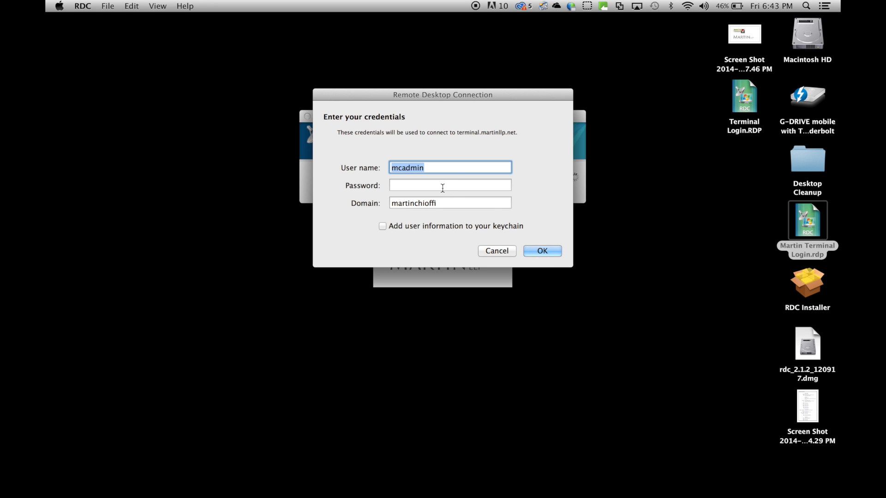
click(496, 251)
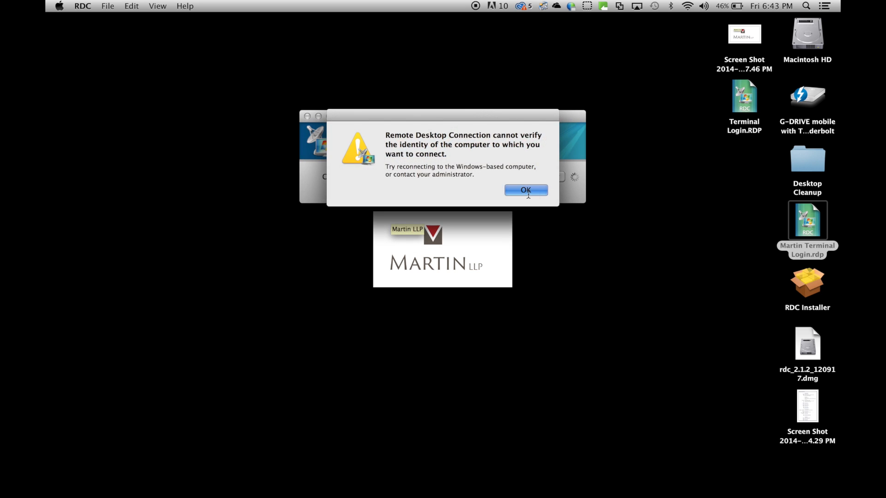
key(Return)
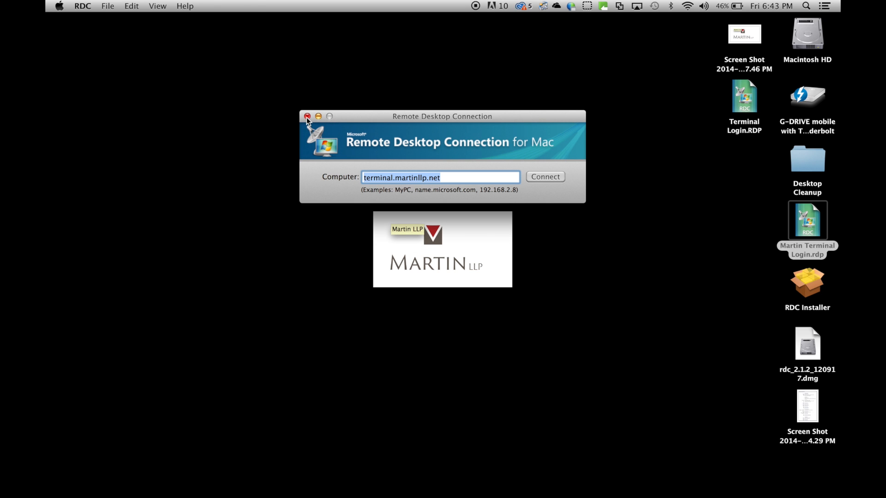
click(306, 117)
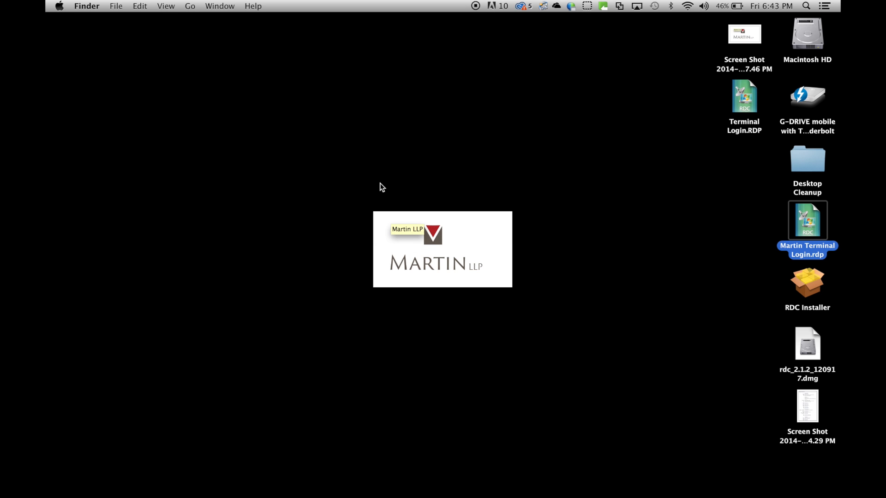